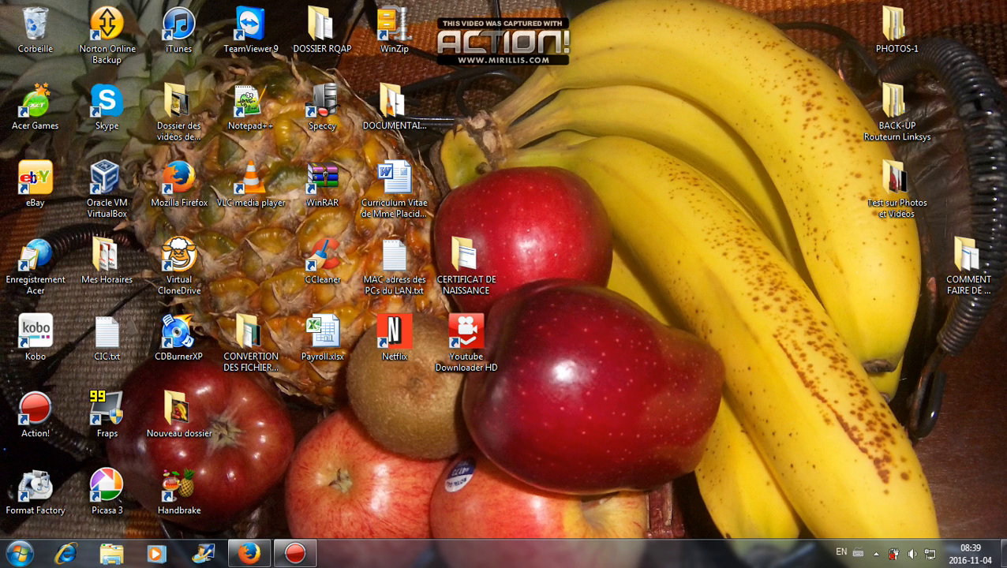
- Open the Windows 7 Start menu with the Windows key
{"action": "key", "text": "super"}
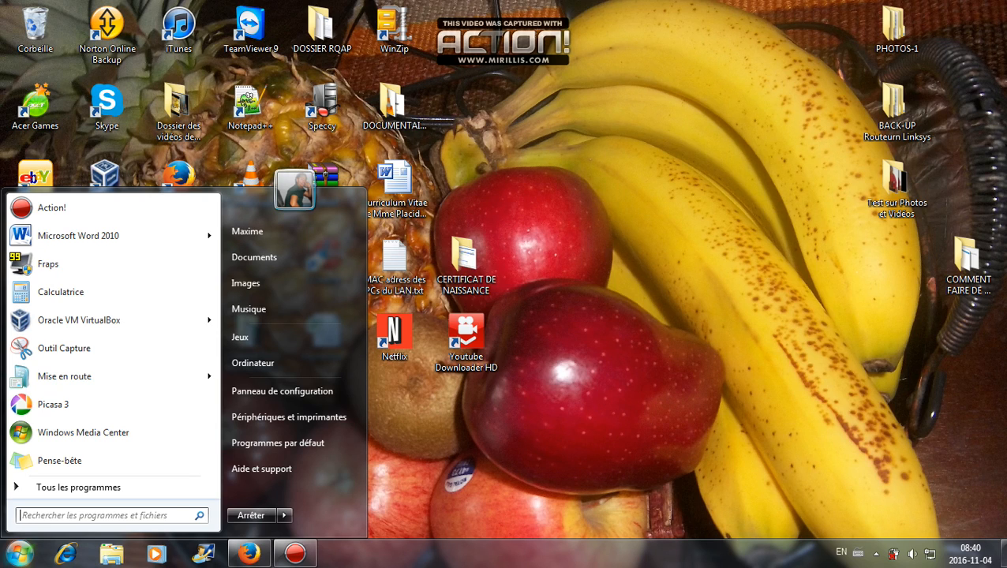
- Launch Command Prompt and run ipconfig to show IPv4 192.168.1.100 and gateway 192.168.1.1
{"action": "type", "text": "cmd"}
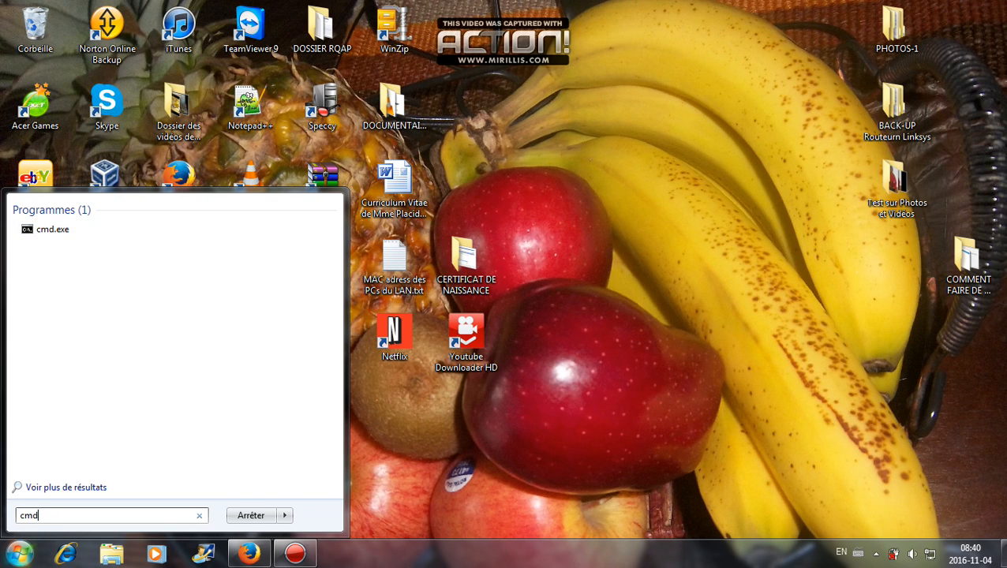
{"action": "key", "text": "Return"}
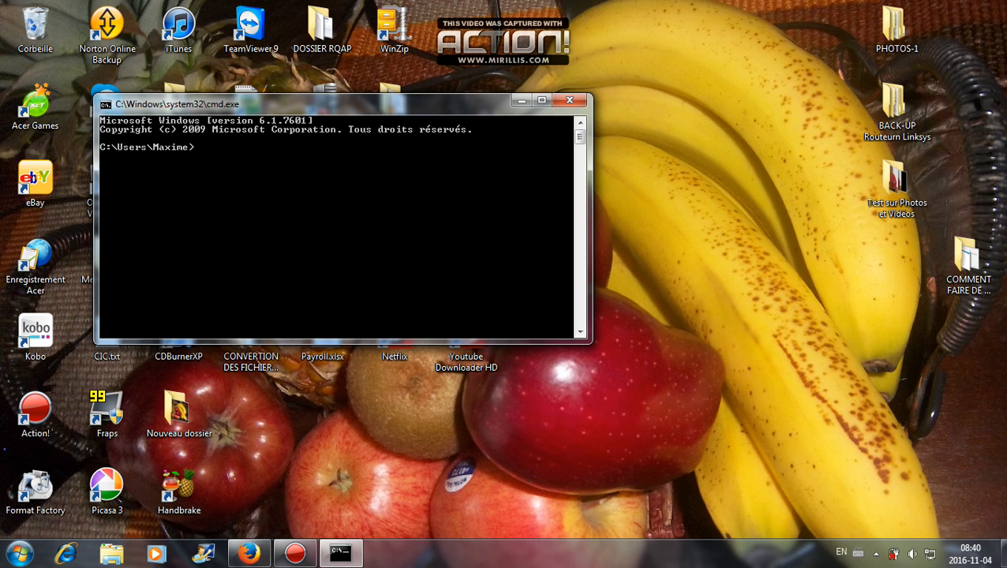
{"action": "type", "text": "ipconfig"}
{"action": "key", "text": "Return"}
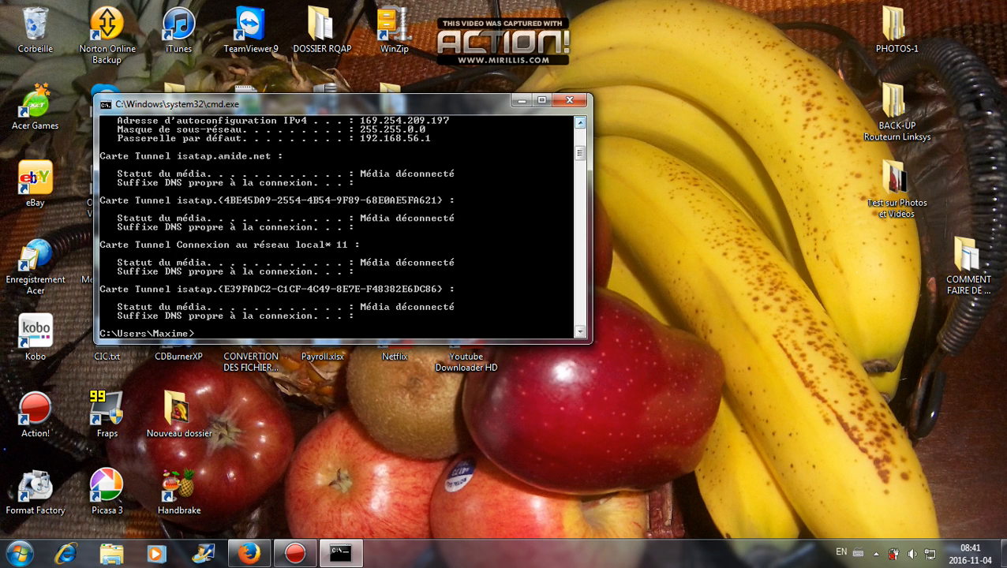
{"action": "scroll", "coordinate": [342, 228], "scroll_direction": "up", "scroll_amount": 2}
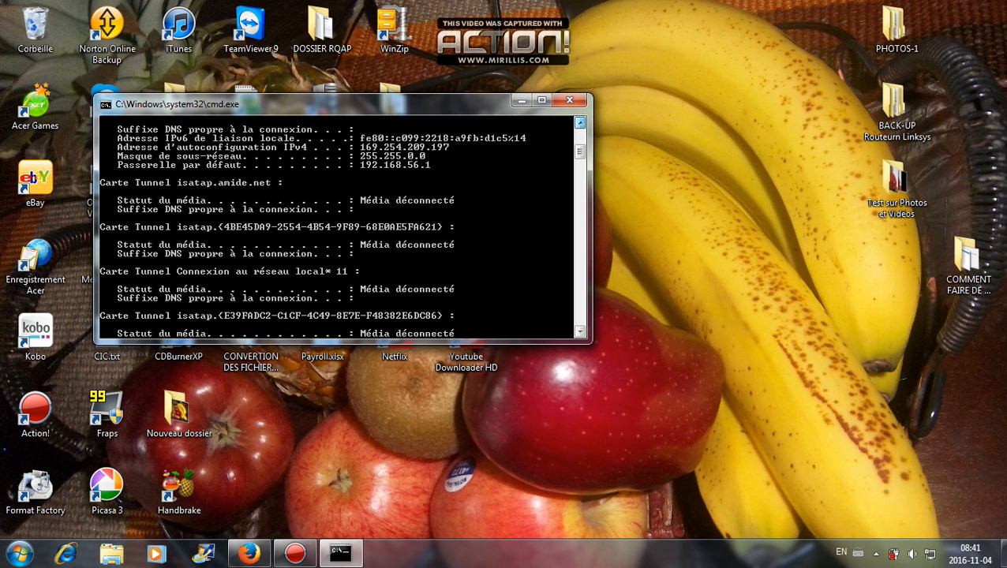
{"action": "scroll", "coordinate": [342, 228], "scroll_direction": "up", "scroll_amount": 3}
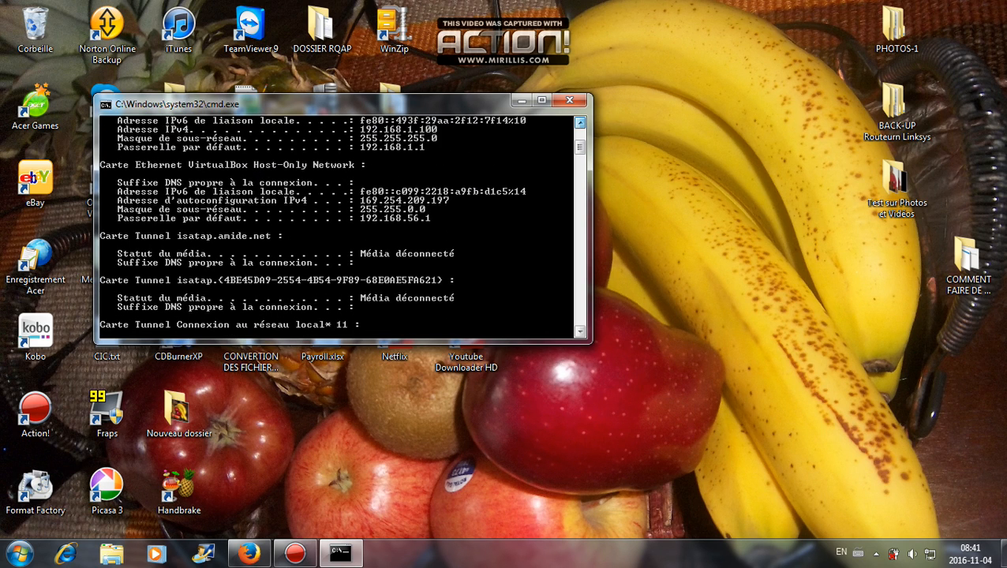
{"action": "scroll", "coordinate": [342, 227], "scroll_direction": "up", "scroll_amount": 5}
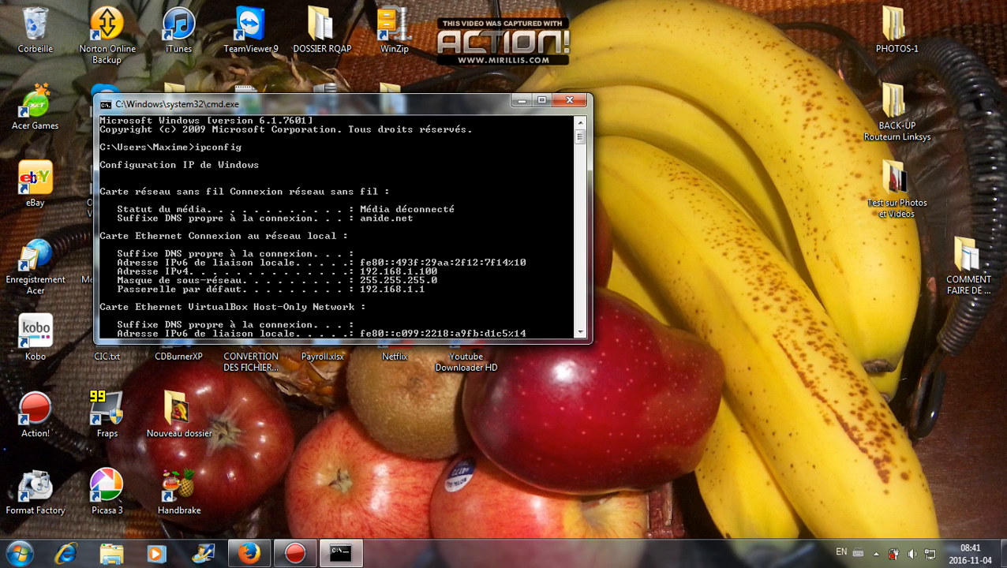
- Bring Firefox to the front, maximize it, and browse to 192.168.1.1
{"action": "left_click", "coordinate": [249, 553]}
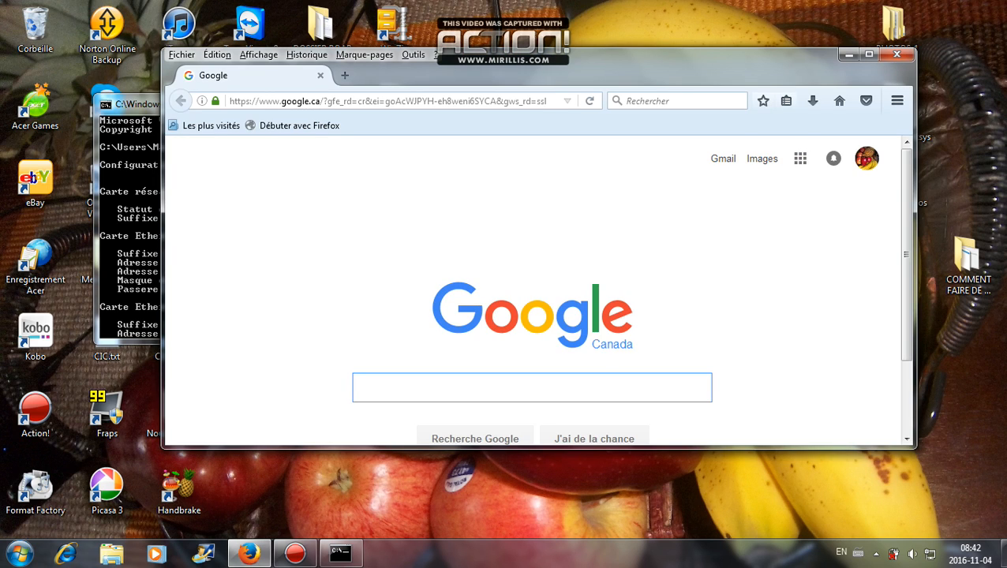
{"action": "left_click", "coordinate": [866, 52]}
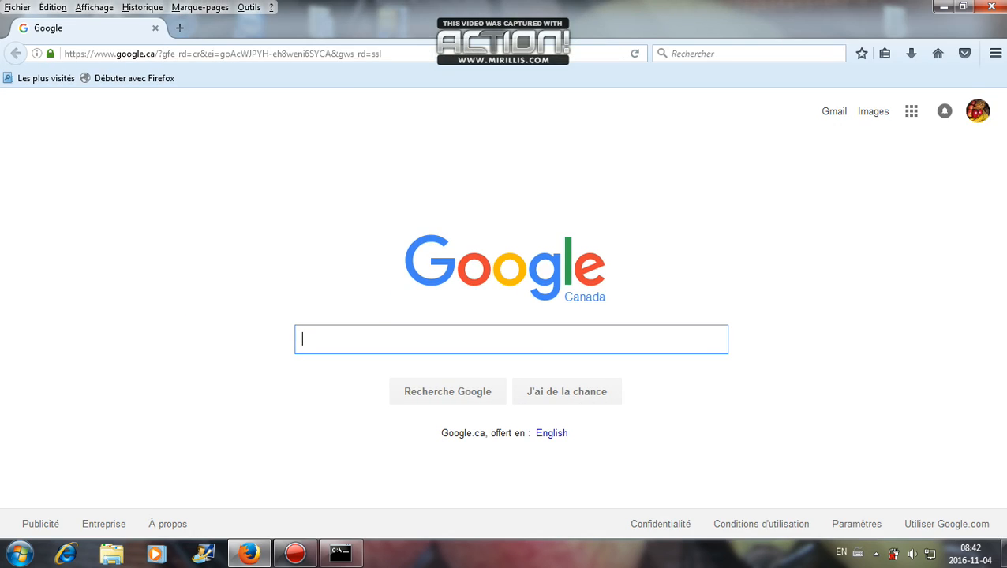
{"action": "key", "text": "ctrl+l"}
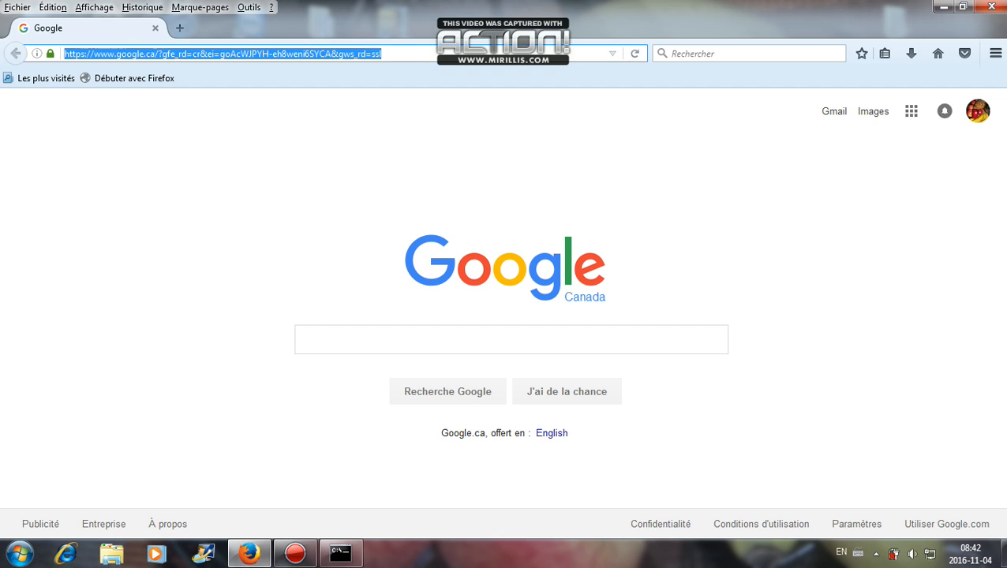
{"action": "type", "text": "192.16"}
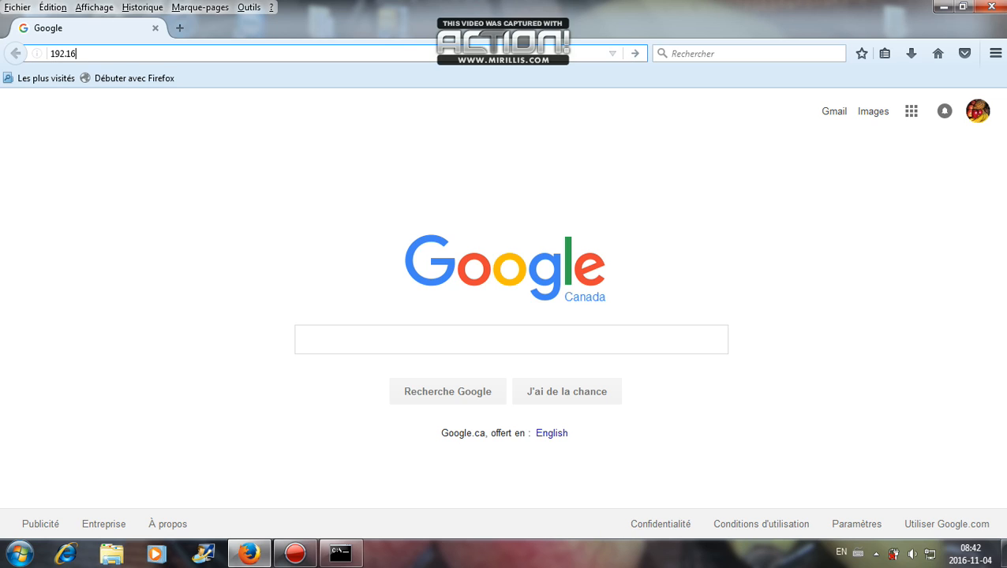
{"action": "type", "text": "8.1.1/"}
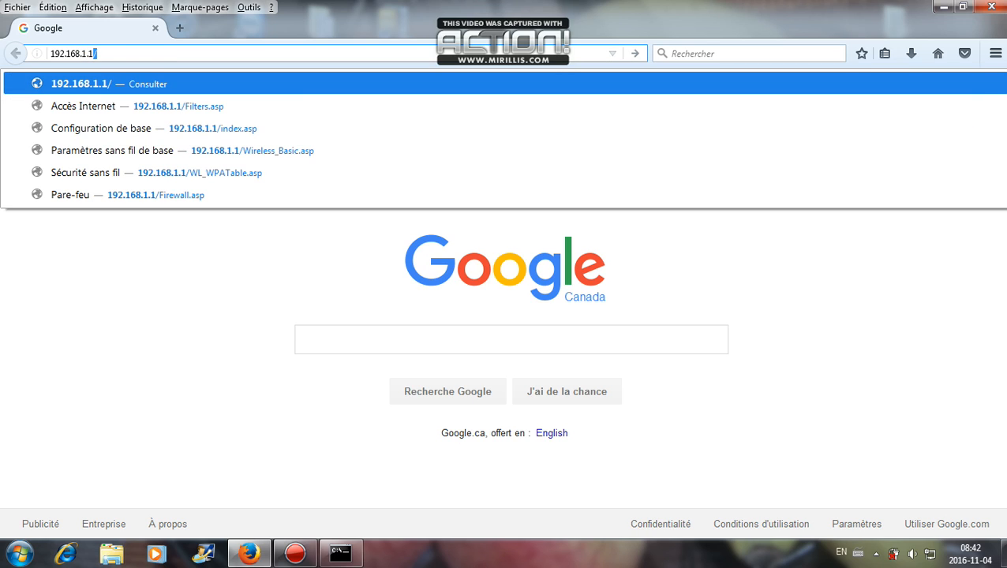
{"action": "key", "text": "Return"}
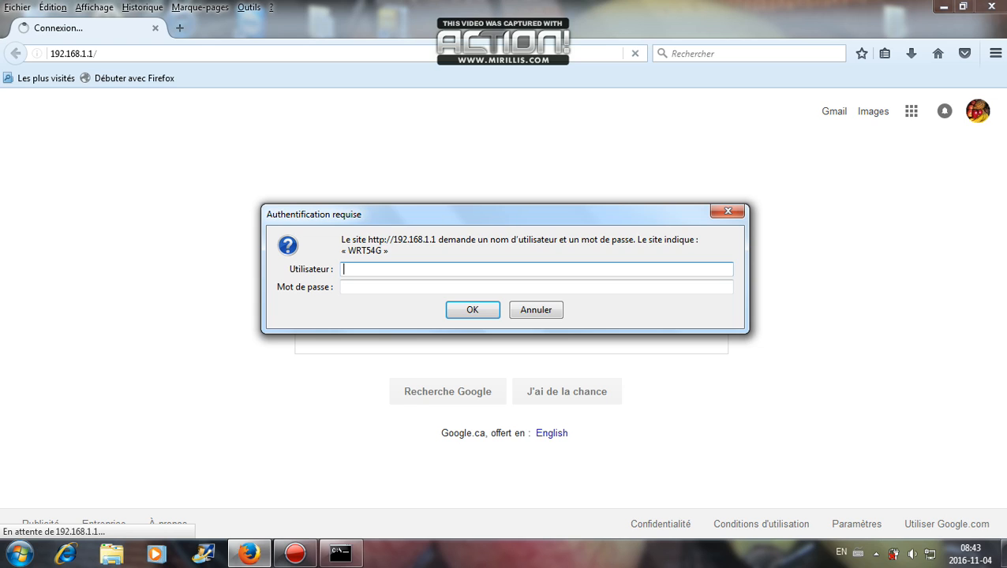
- Sign in to the router prompt with user name admin and the router password
{"action": "type", "text": "admin"}
{"action": "left_click", "coordinate": [347, 287]}
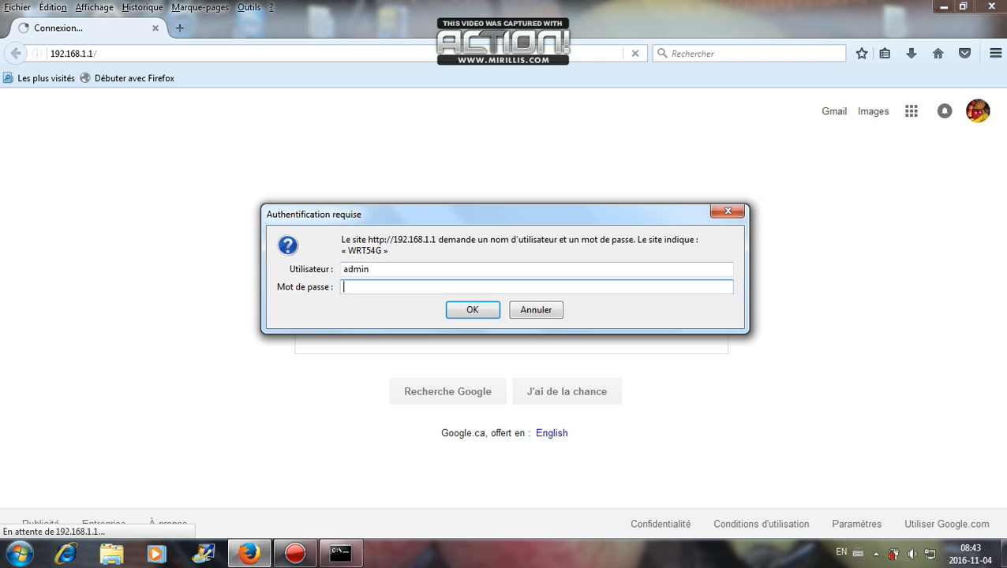
{"action": "type", "text": "admin"}
{"action": "key", "text": "Return"}
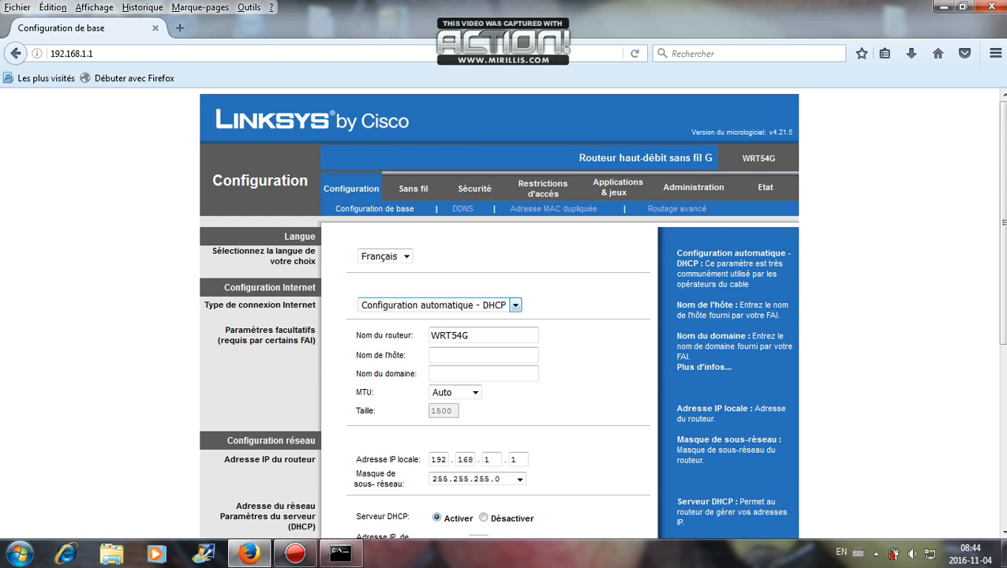
- Enter Routeur_test as the host name and scroll down to the DHCP and DNS fields
{"action": "key", "text": "Tab"}
{"action": "key", "text": "Tab"}
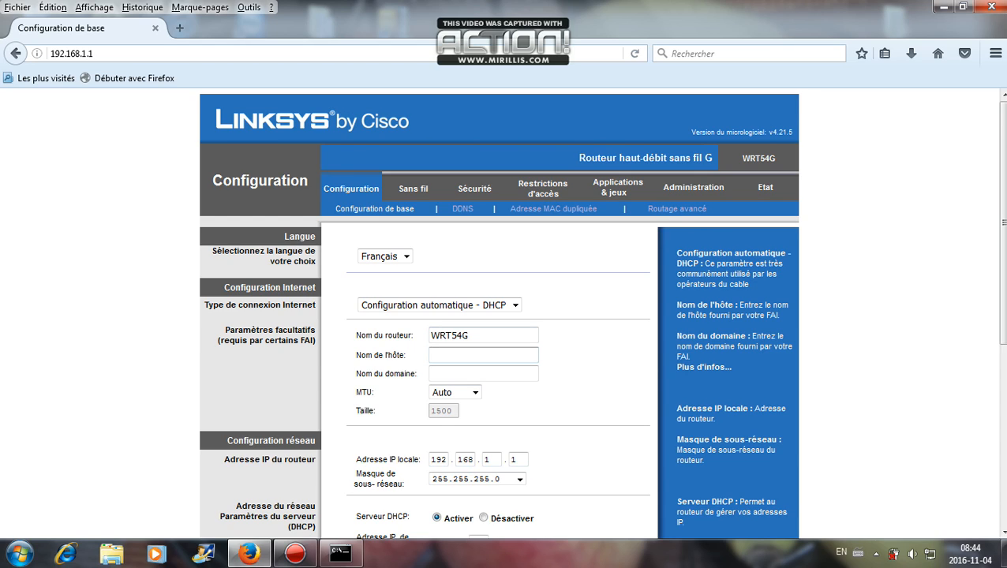
{"action": "left_click", "coordinate": [483, 356]}
{"action": "type", "text": "Ro"}
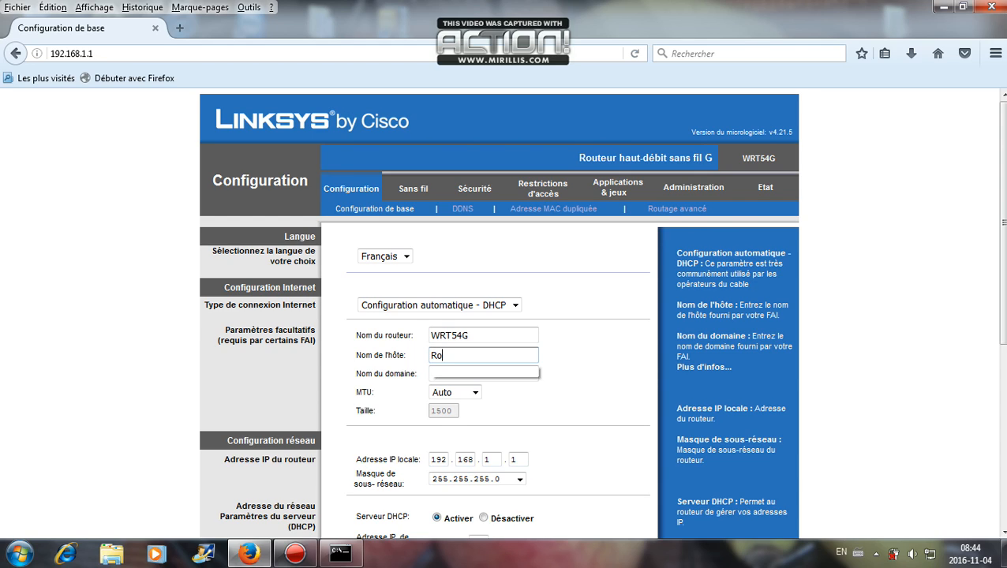
{"action": "type", "text": "ute"}
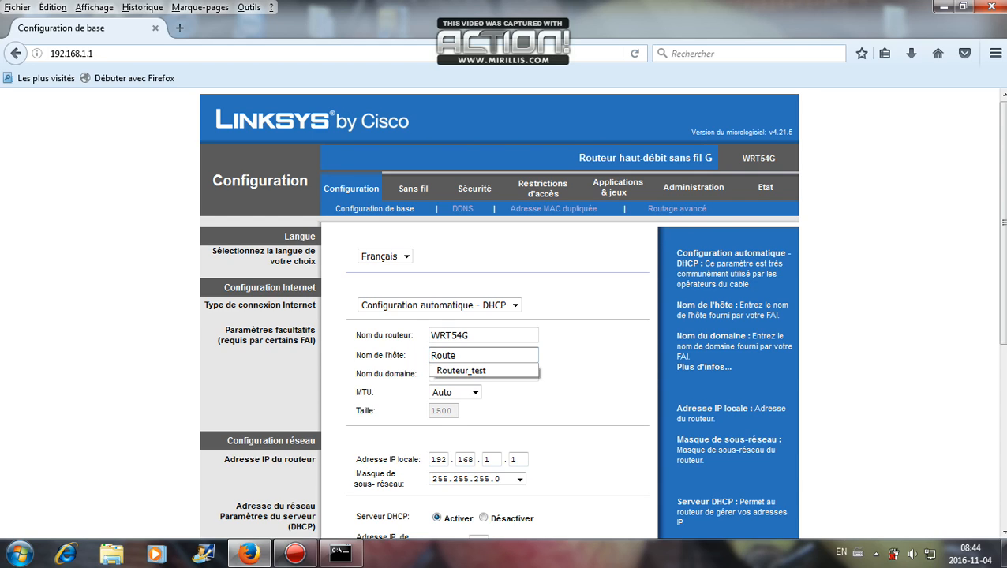
{"action": "type", "text": "ur_test"}
{"action": "key", "text": "Down"}
{"action": "key", "text": "Return"}
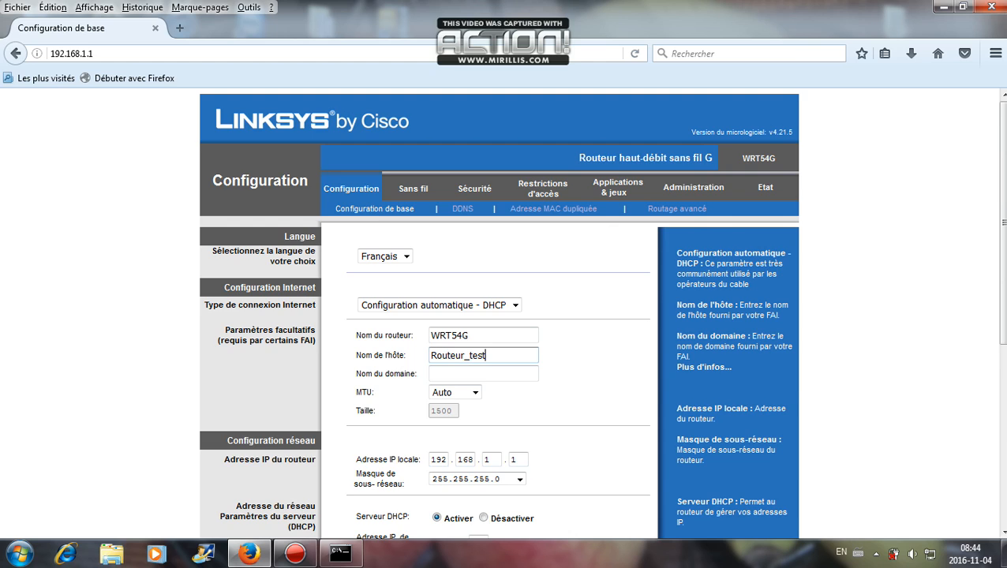
{"action": "scroll", "coordinate": [499, 316], "scroll_direction": "down", "scroll_amount": 4}
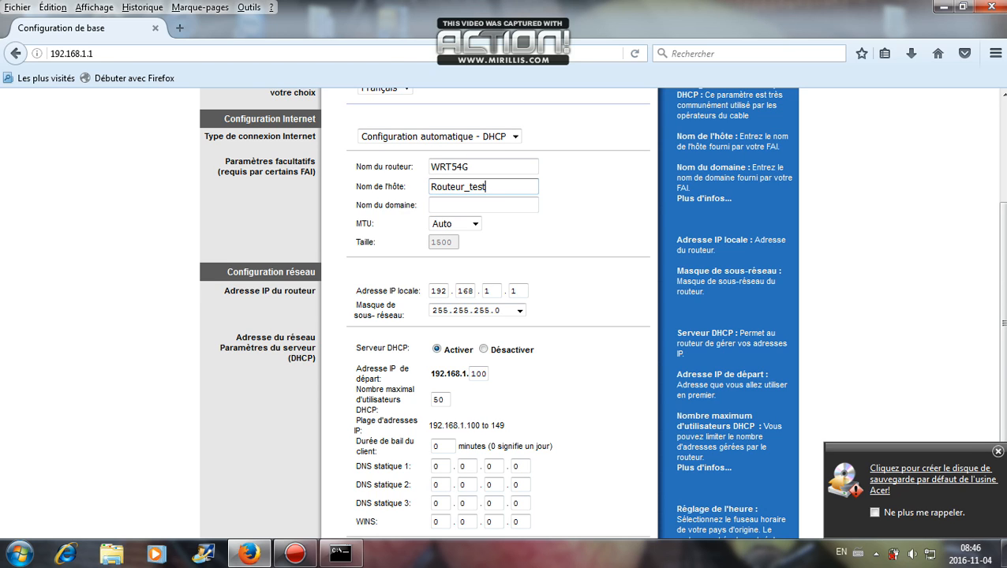
- Save the basic setup with Enreg. les paramètres, continue past the confirmation, and go to the wireless settings
{"action": "scroll", "coordinate": [506, 316], "scroll_direction": "down", "scroll_amount": 3}
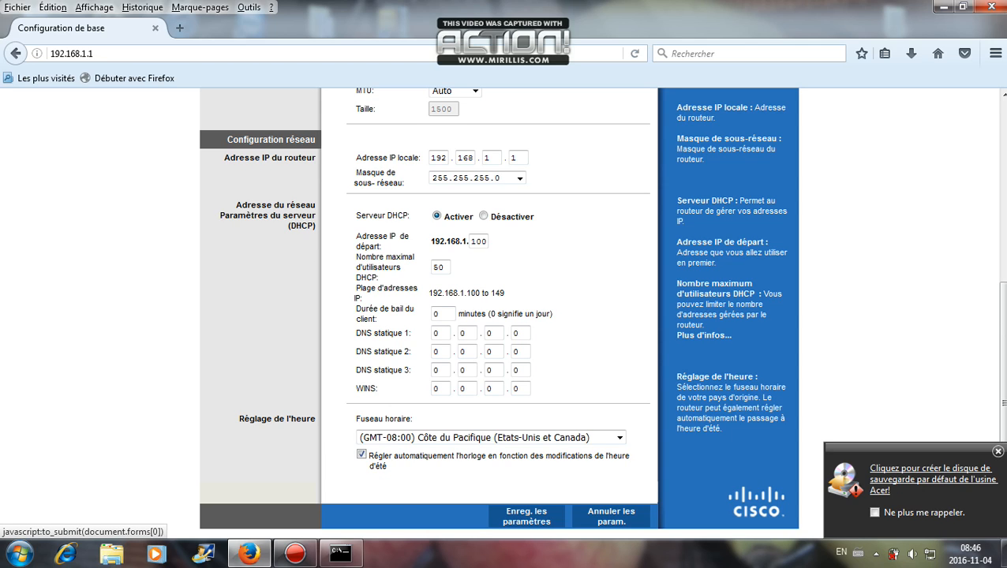
{"action": "left_click", "coordinate": [527, 516]}
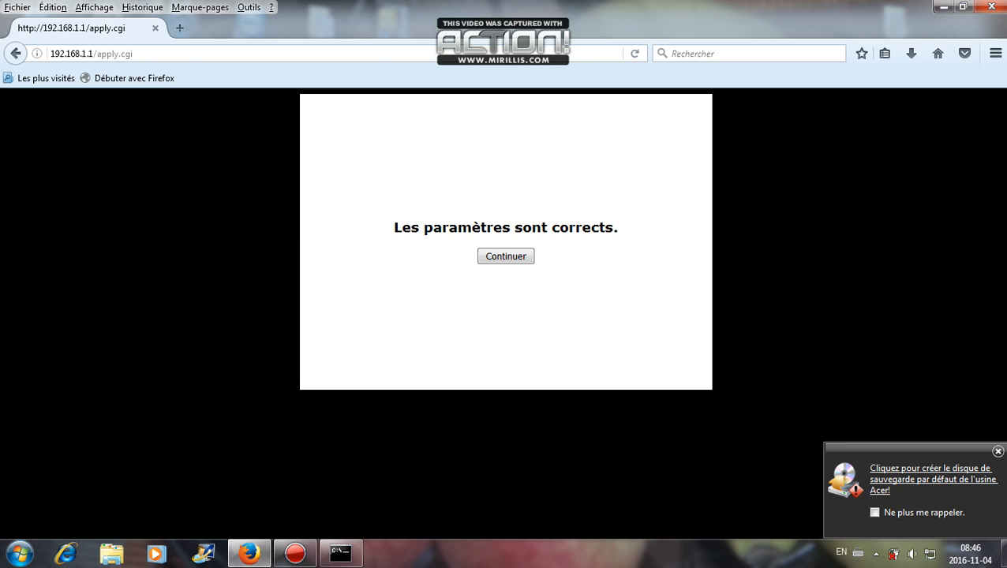
{"action": "left_click", "coordinate": [506, 257]}
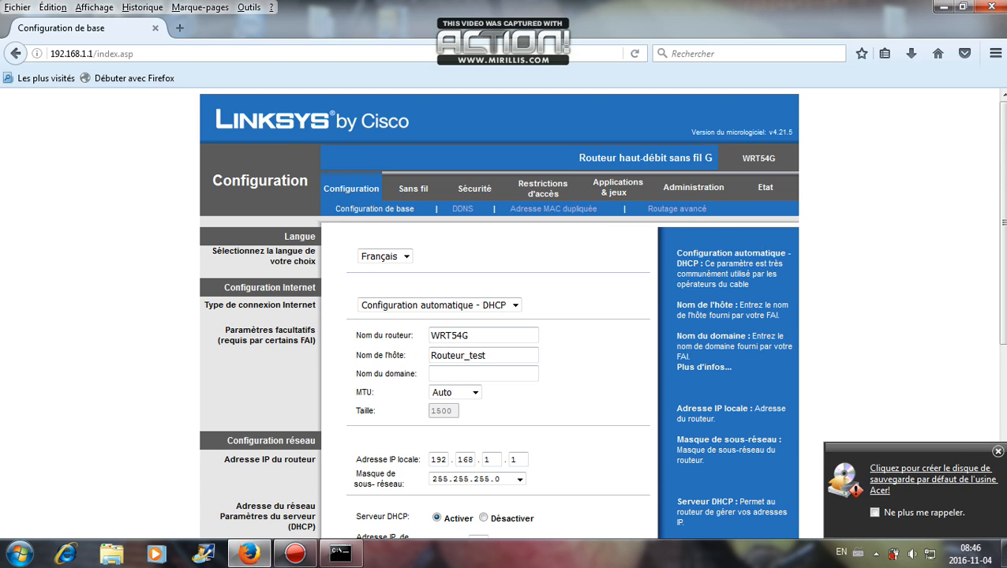
{"action": "left_click", "coordinate": [414, 188]}
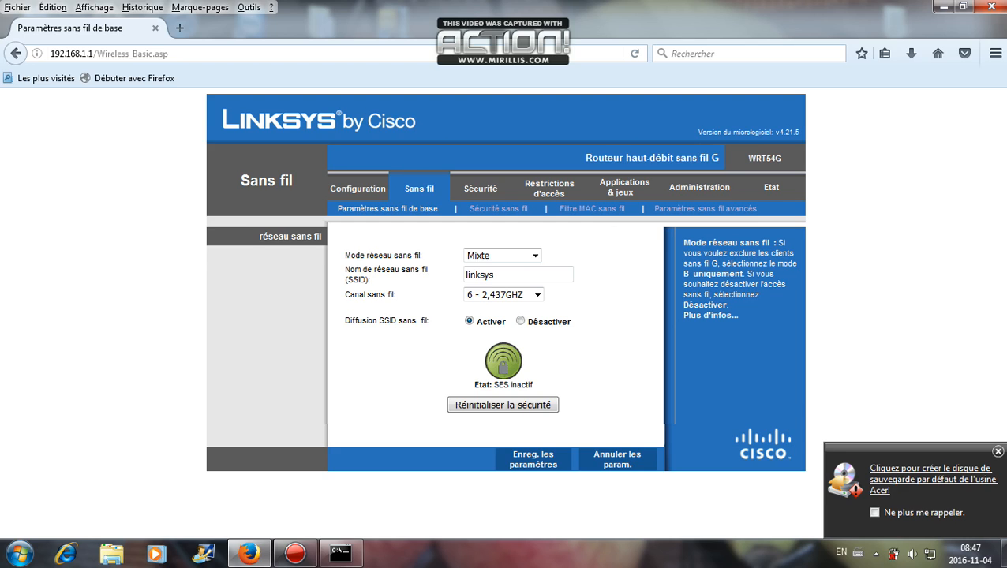
- Select the SSID field holding the default network name linksys
{"action": "left_click", "coordinate": [505, 274]}
- Replace SSID linksys with TEST, choose channel 11 - 2,462GHZ, and save
{"action": "key", "text": "ctrl+a"}
{"action": "key", "text": "BackSpace"}
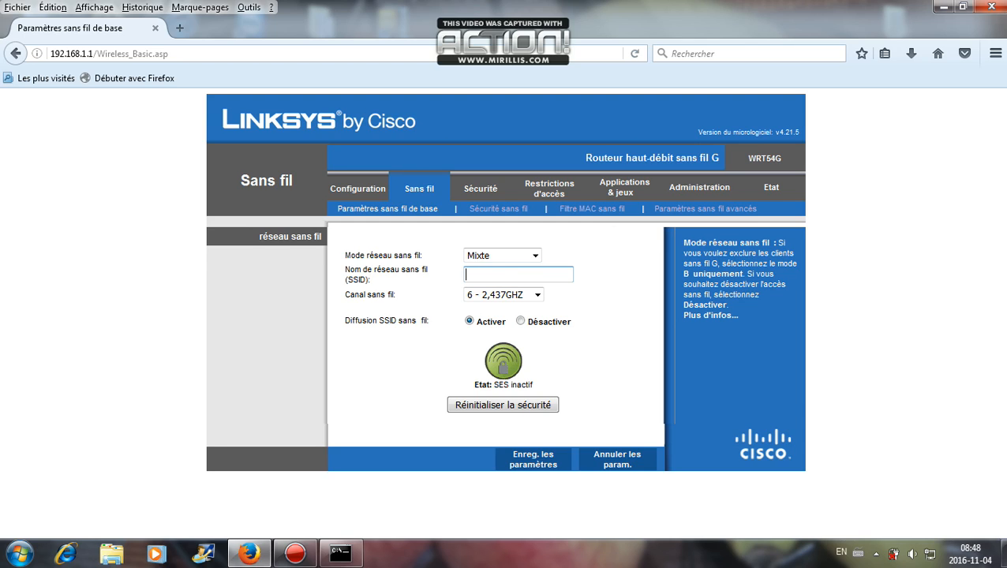
{"action": "type", "text": "T"}
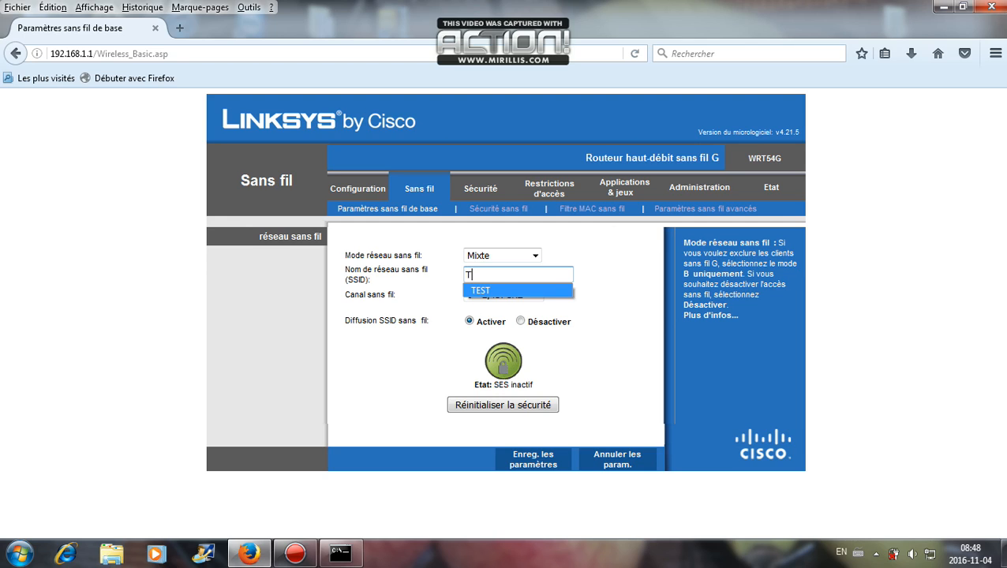
{"action": "key", "text": "Return"}
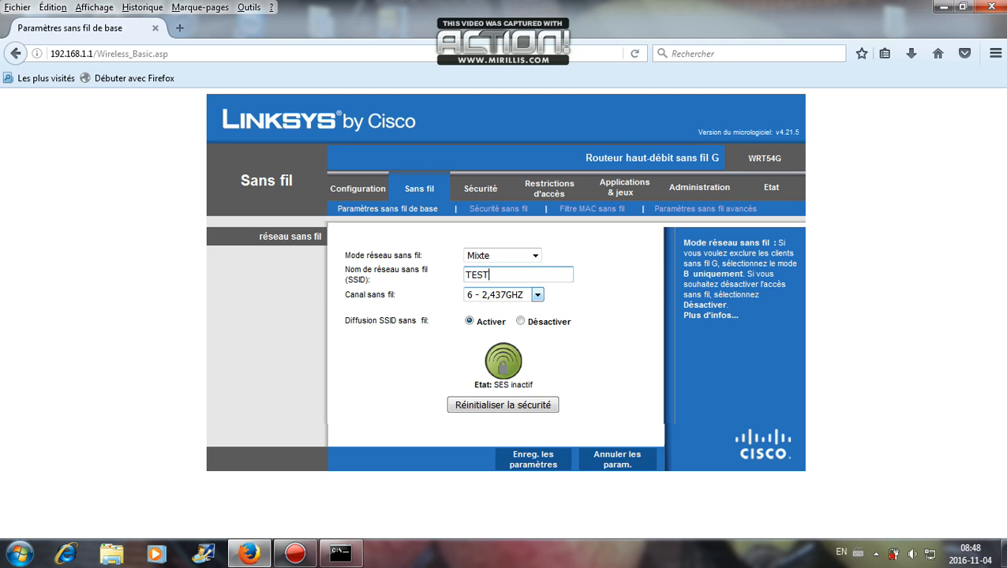
{"action": "left_click", "coordinate": [538, 295]}
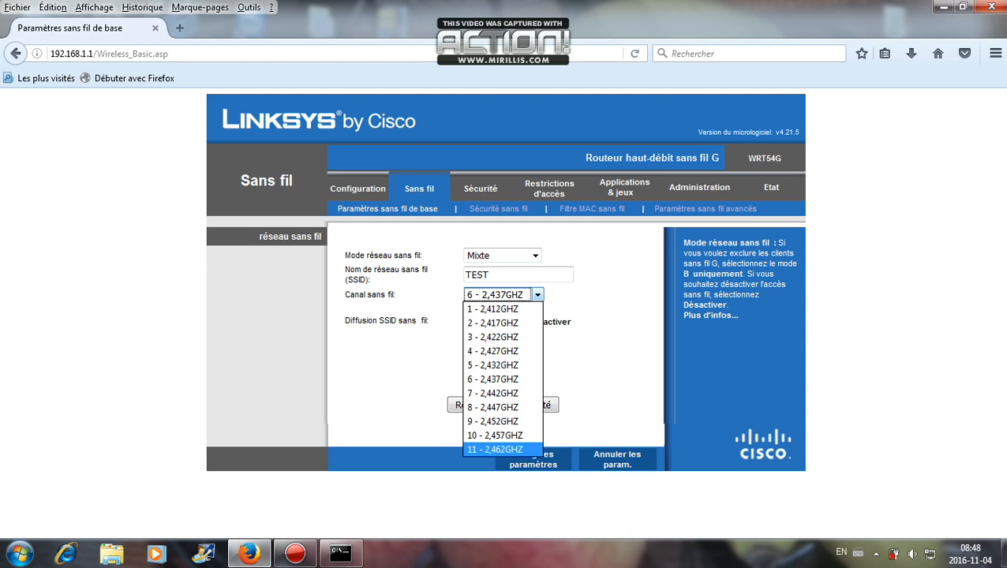
{"action": "left_click", "coordinate": [496, 450]}
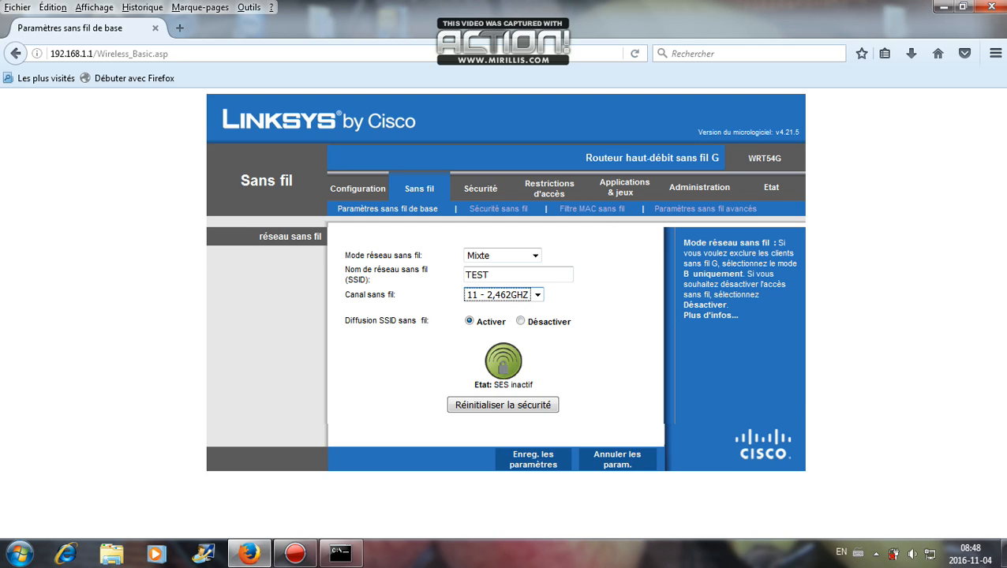
{"action": "left_click", "coordinate": [533, 459]}
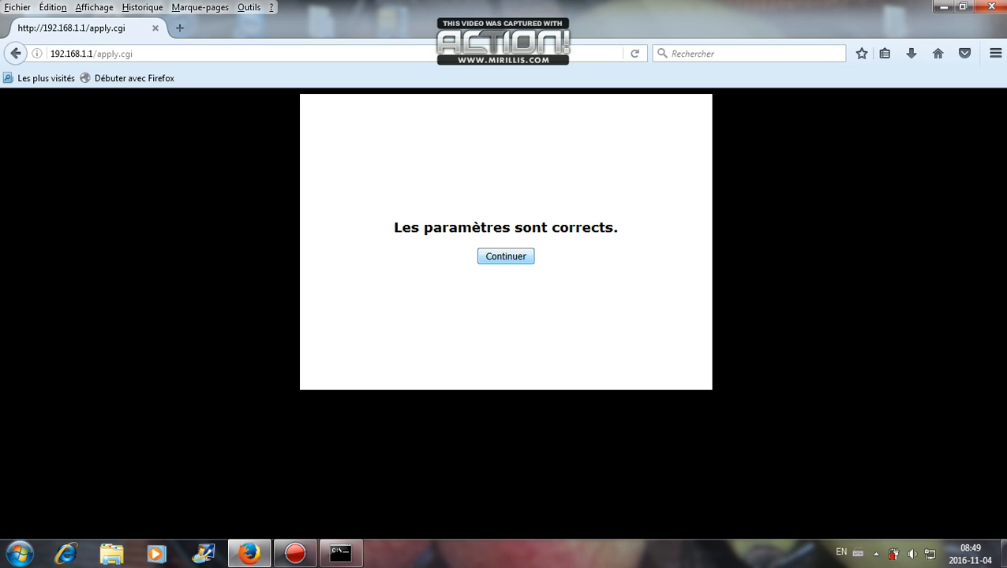
- Continue from the confirmation back to wireless settings showing SSID TEST on channel 11
{"action": "left_click", "coordinate": [506, 257]}
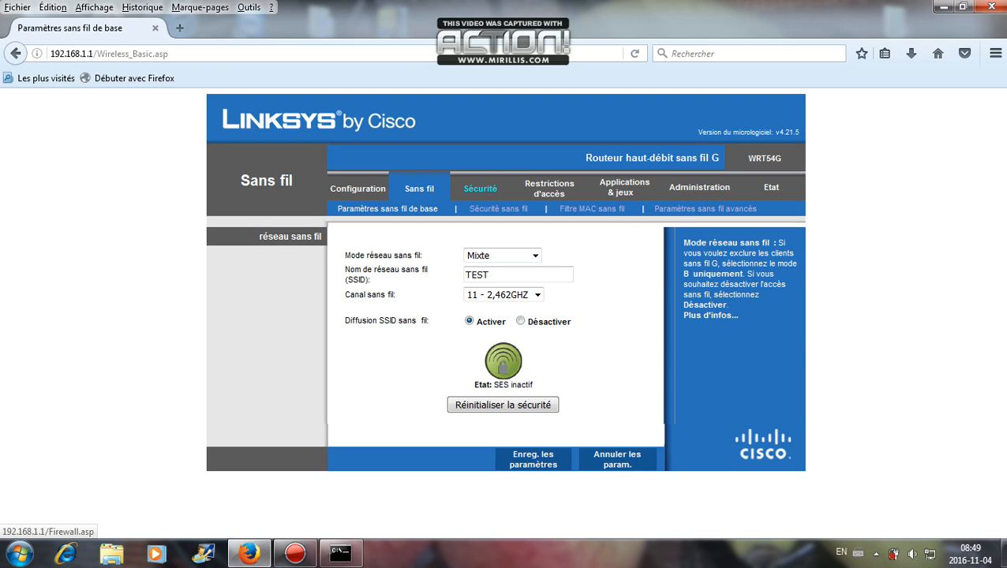
- Check the Pare-feu page, then open Sans fil > Sécurité sans fil, currently set to Désactiver
{"action": "left_click", "coordinate": [480, 189]}
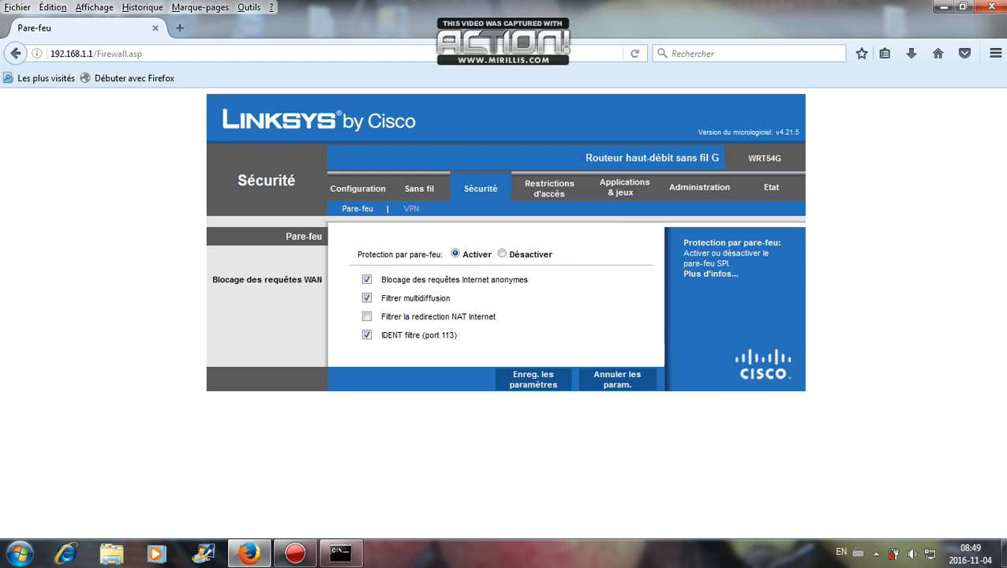
{"action": "left_click", "coordinate": [419, 189]}
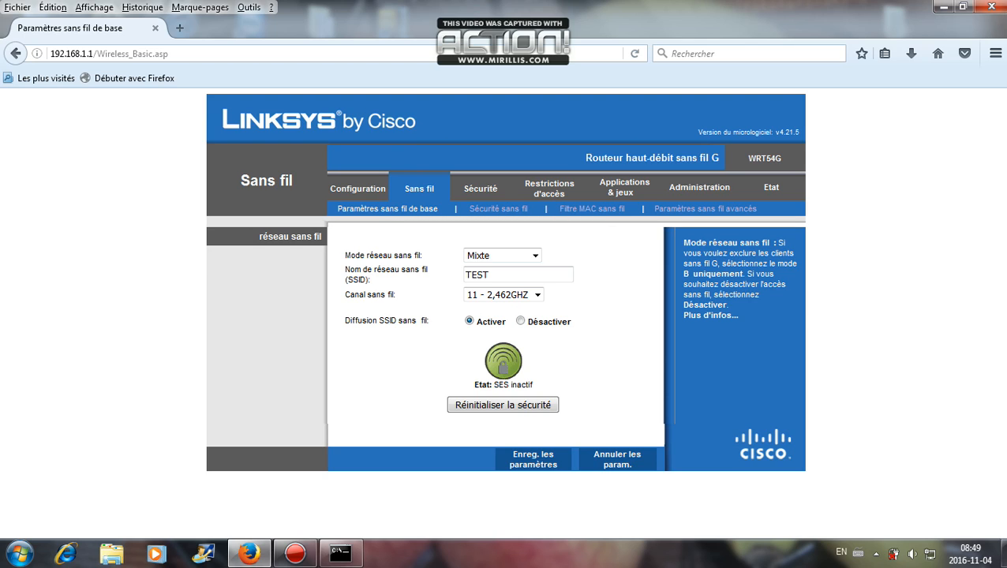
{"action": "left_click", "coordinate": [498, 209]}
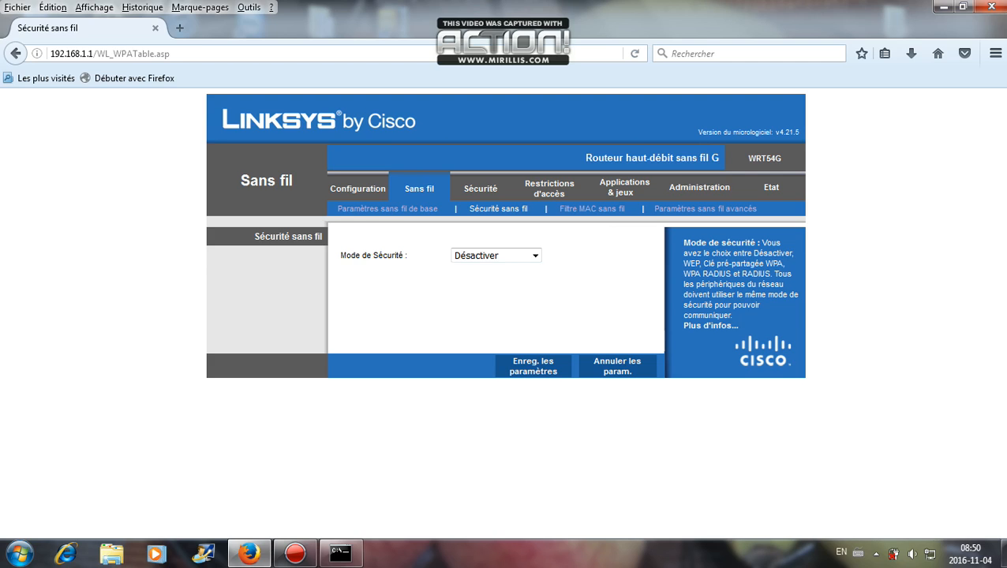
- Choose WPA2 Personal from the wireless security mode list
{"action": "left_click", "coordinate": [535, 256]}
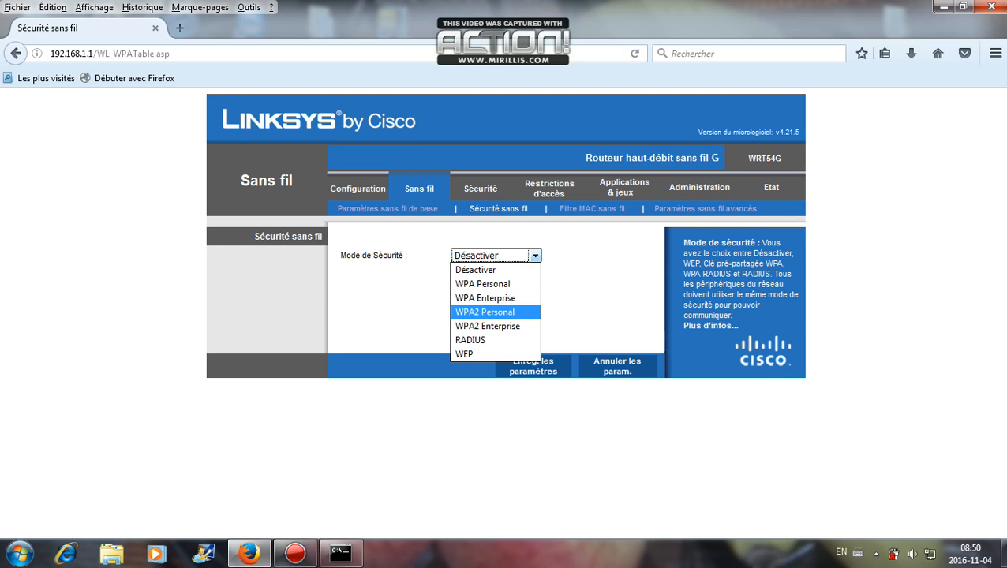
{"action": "left_click", "coordinate": [485, 311]}
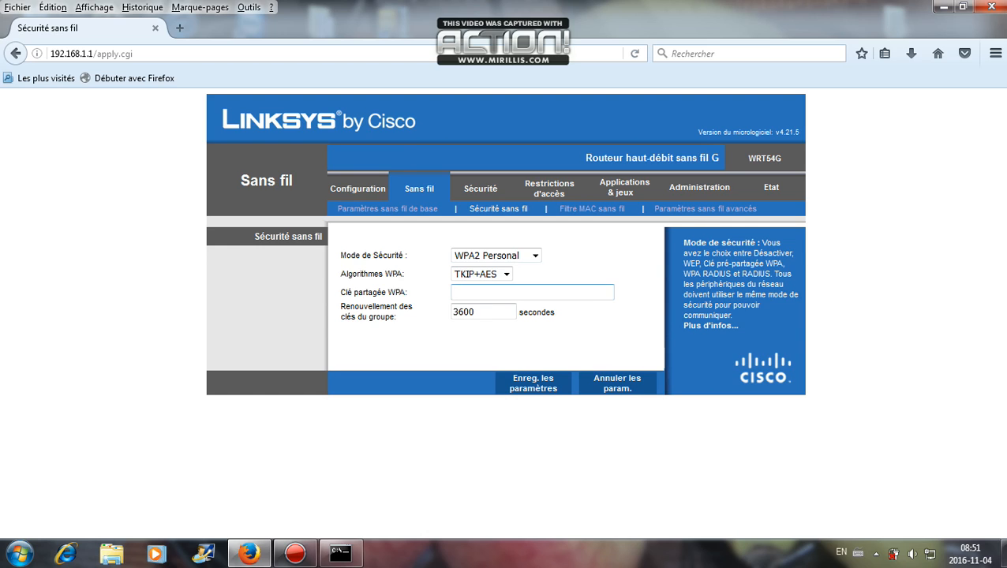
- Set the WPA algorithm to AES only and enter the WPA shared key
{"action": "left_click", "coordinate": [532, 292]}
{"action": "type", "text": "R"}
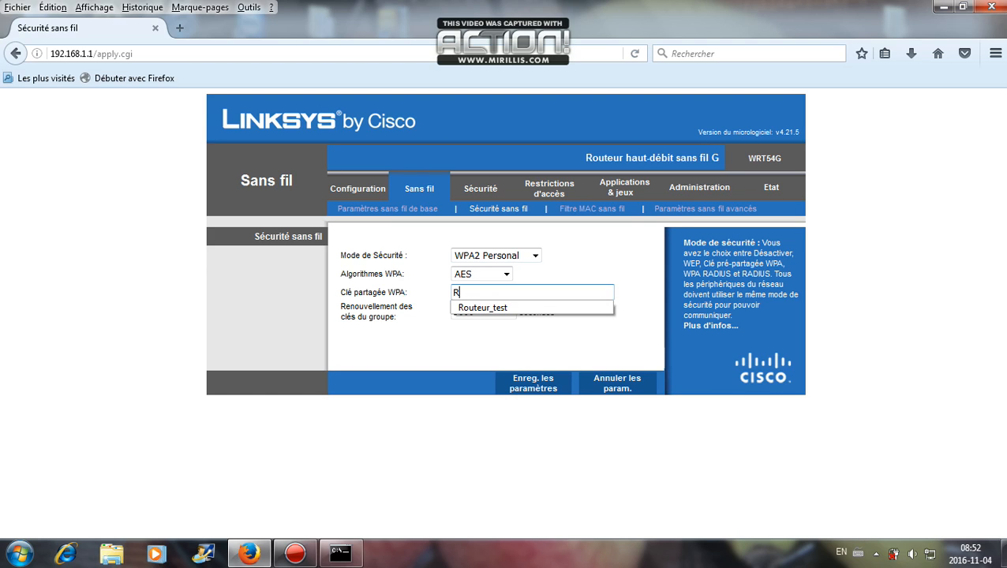
{"action": "type", "text": "outeu"}
{"action": "type", "text": "r_test"}
{"action": "key", "text": "Down"}
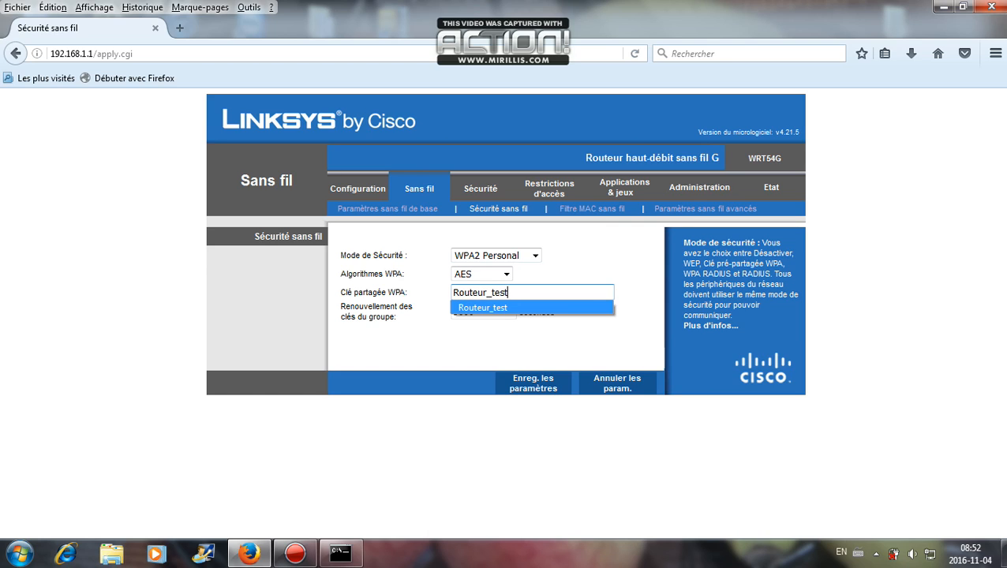
{"action": "key", "text": "Return"}
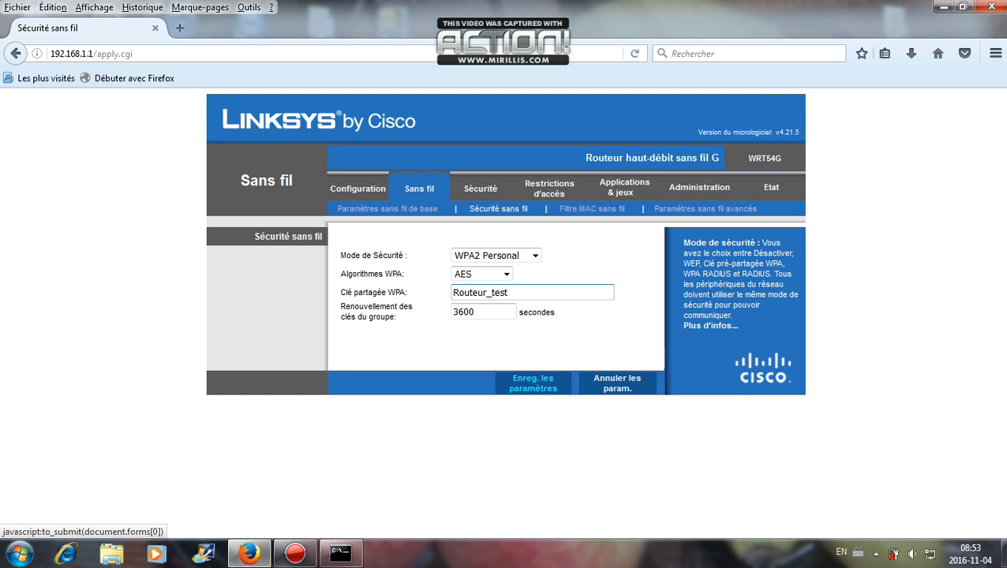
- Save the WPA2 Personal AES wireless settings and confirm with Continuer
{"action": "left_click", "coordinate": [533, 383]}
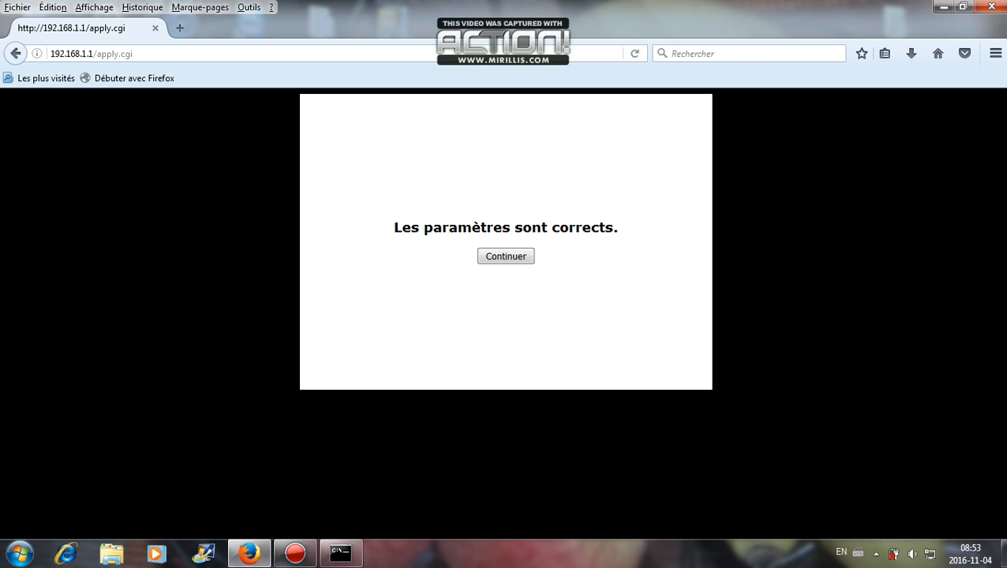
{"action": "left_click", "coordinate": [507, 256]}
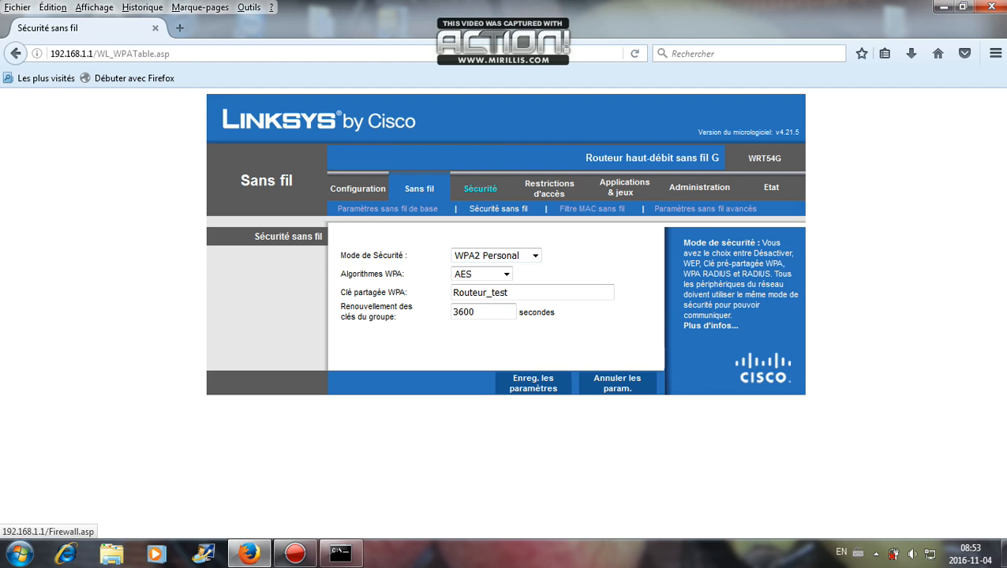
{"action": "left_click", "coordinate": [481, 189]}
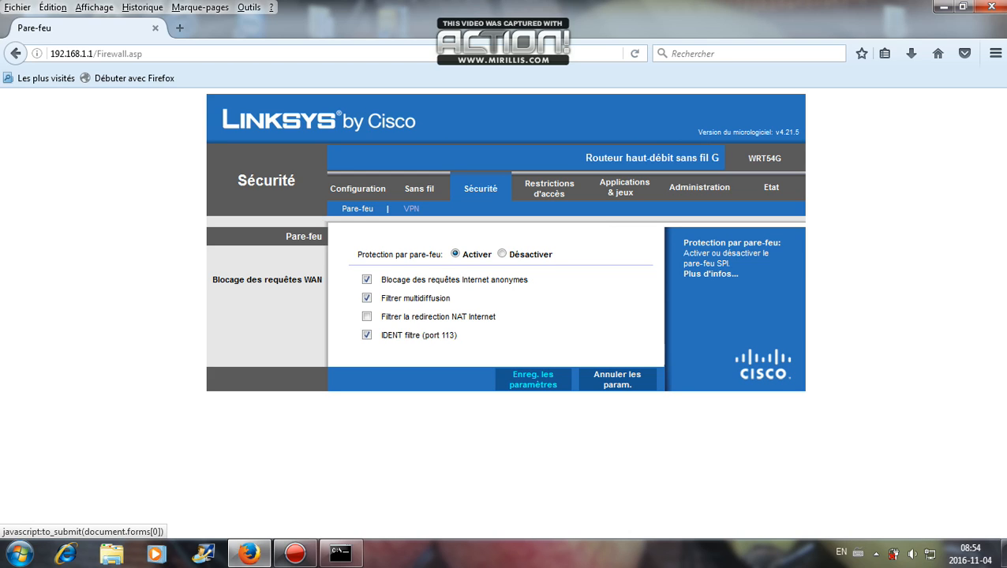
- Save the firewall settings, confirm with Continuer, and go to Administration
{"action": "left_click", "coordinate": [533, 379]}
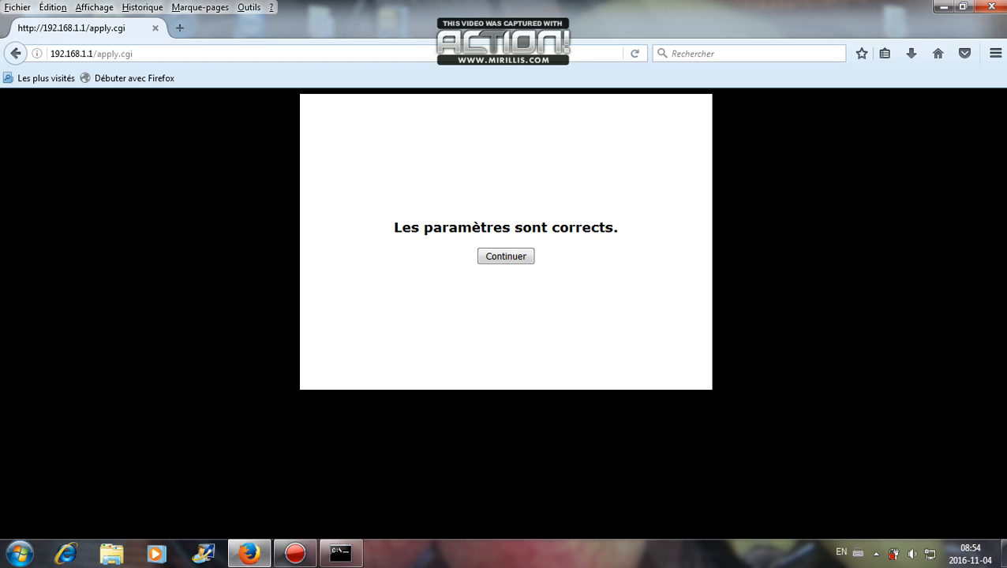
{"action": "left_click", "coordinate": [506, 256]}
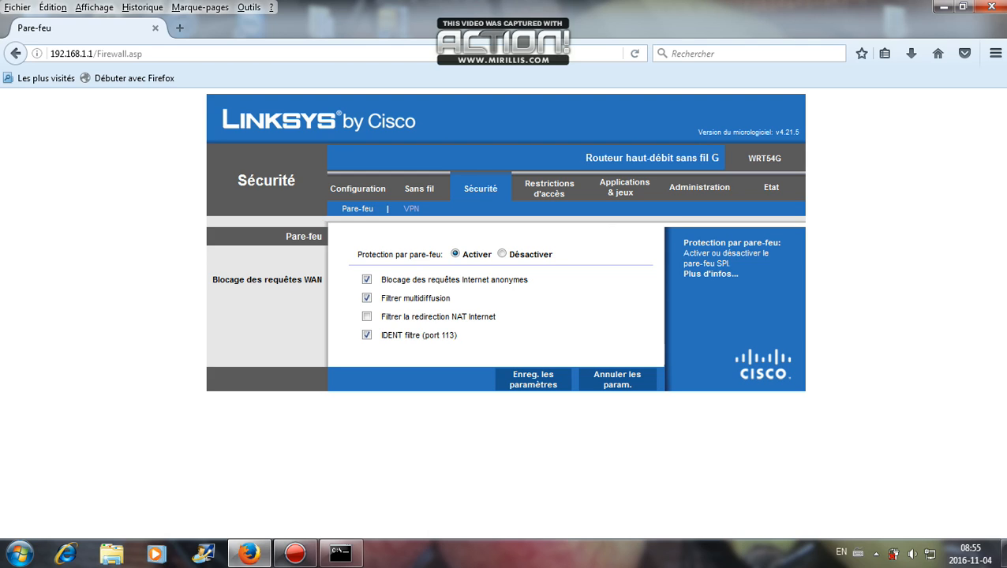
{"action": "left_click", "coordinate": [700, 187]}
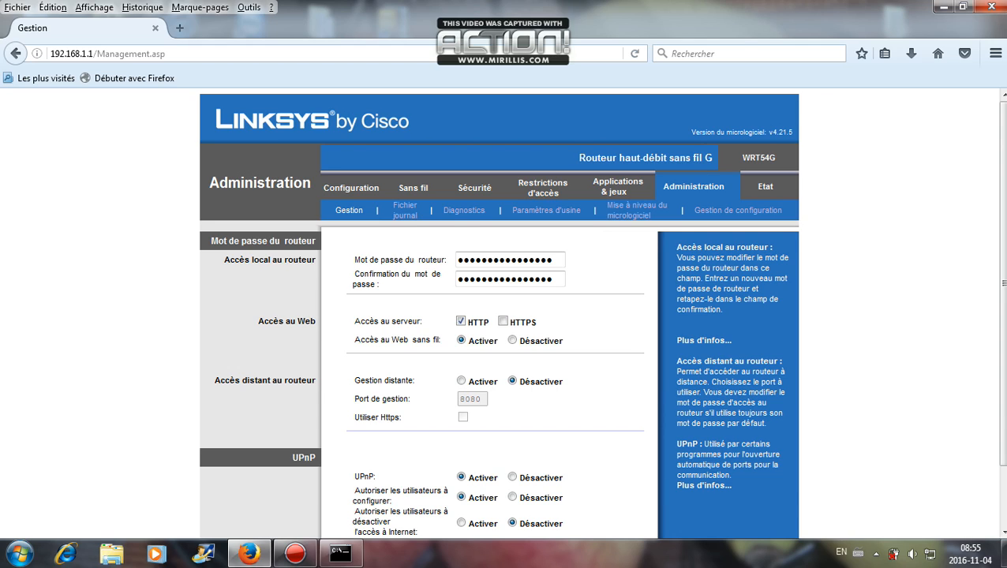
- Clear the old router admin password from both password fields
{"action": "left_click", "coordinate": [534, 259]}
{"action": "key", "text": "Delete"}
{"action": "key", "text": "Delete"}
{"action": "key", "text": "Delete"}
{"action": "key", "text": "BackSpace"}
{"action": "key", "text": "BackSpace"}
{"action": "key", "text": "BackSpace"}
{"action": "key", "text": "BackSpace"}
{"action": "key", "text": "BackSpace"}
{"action": "key", "text": "BackSpace"}
{"action": "key", "text": "BackSpace"}
{"action": "key", "text": "BackSpace"}
{"action": "key", "text": "BackSpace"}
{"action": "key", "text": "BackSpace"}
{"action": "key", "text": "BackSpace"}
{"action": "key", "text": "BackSpace"}
{"action": "key", "text": "BackSpace"}
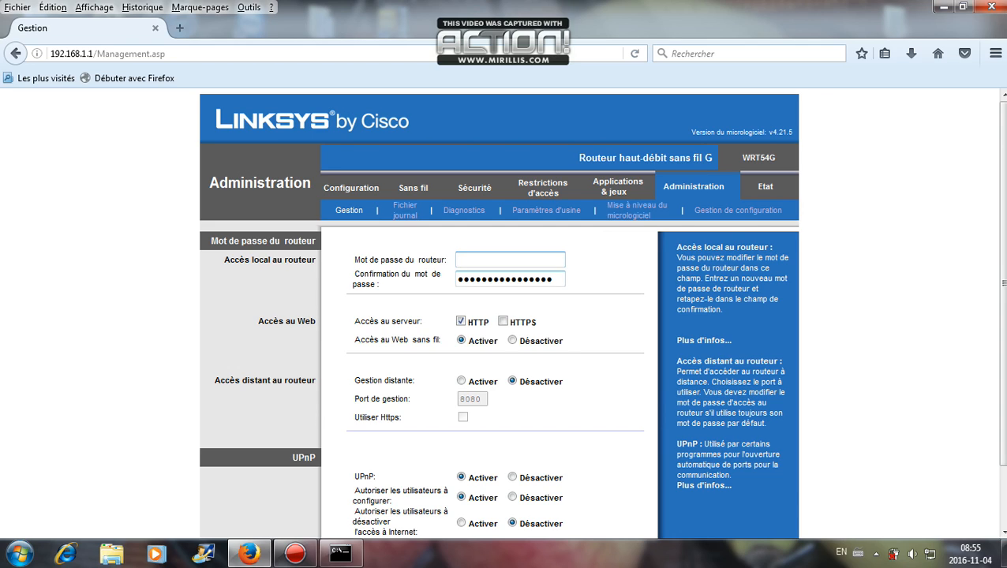
{"action": "left_click", "coordinate": [541, 278]}
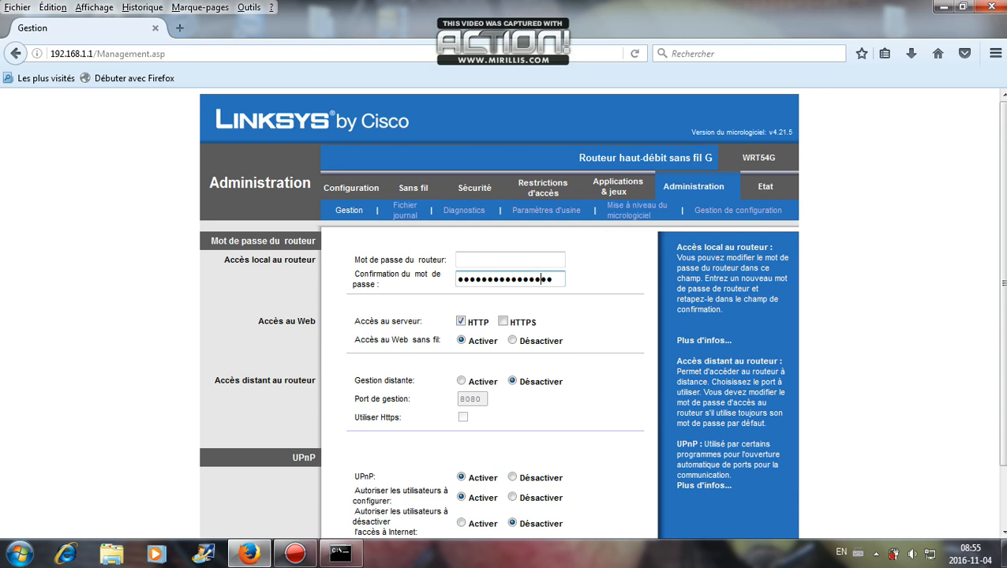
{"action": "key", "text": "BackSpace"}
{"action": "key", "text": "BackSpace"}
{"action": "key", "text": "BackSpace"}
{"action": "key", "text": "BackSpace"}
{"action": "key", "text": "BackSpace"}
{"action": "key", "text": "BackSpace"}
{"action": "key", "text": "BackSpace"}
{"action": "key", "text": "BackSpace"}
{"action": "key", "text": "BackSpace"}
{"action": "key", "text": "BackSpace"}
{"action": "key", "text": "BackSpace"}
{"action": "key", "text": "BackSpace"}
{"action": "key", "text": "BackSpace"}
{"action": "key", "text": "BackSpace"}
{"action": "key", "text": "BackSpace"}
{"action": "left_click", "coordinate": [505, 260]}
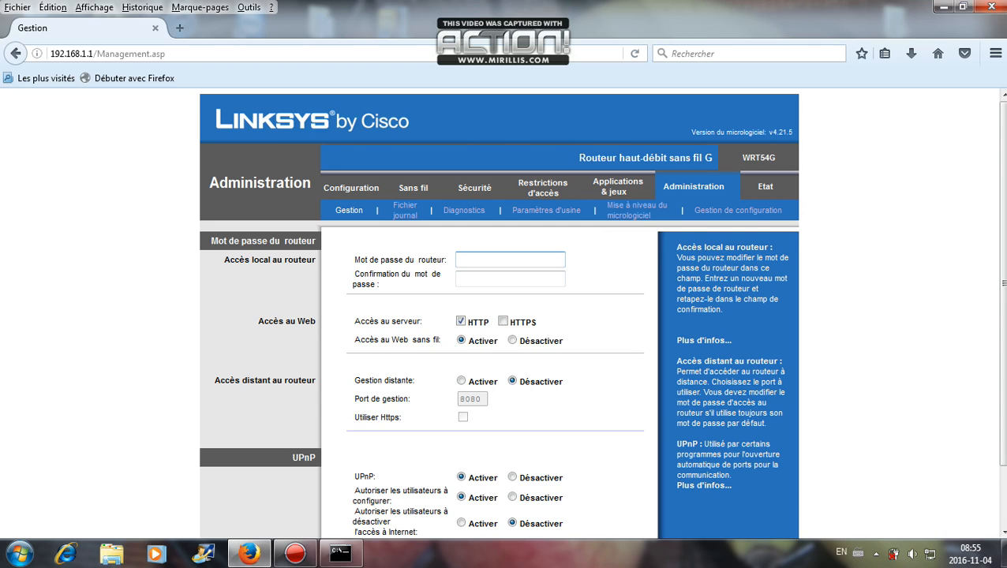
- Enter the new router password in both the password and confirmation fields
{"action": "type", "text": "●●●●●●●●●●●●●●"}
{"action": "key", "text": "Tab"}
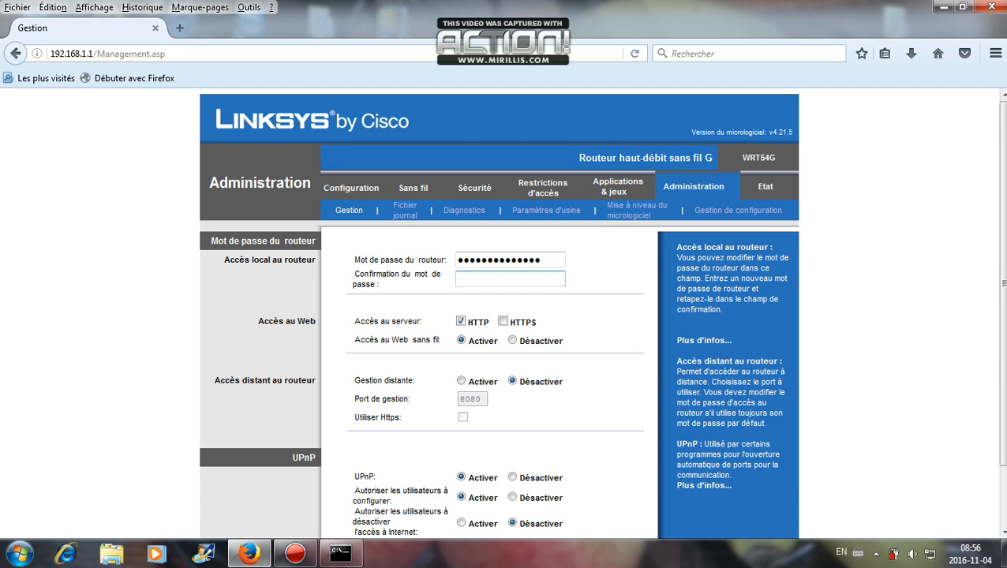
{"action": "type", "text": "●●●●●●●●●●●●●●"}
{"action": "scroll", "coordinate": [499, 316], "scroll_direction": "down", "scroll_amount": 2}
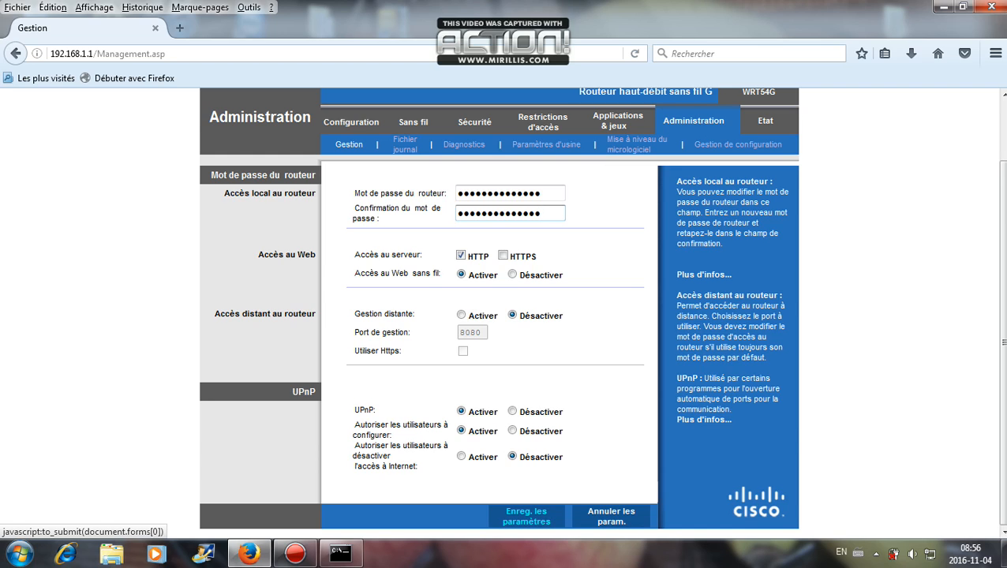
- Save the new password and sign back in as admin with the new password
{"action": "left_click", "coordinate": [527, 516]}
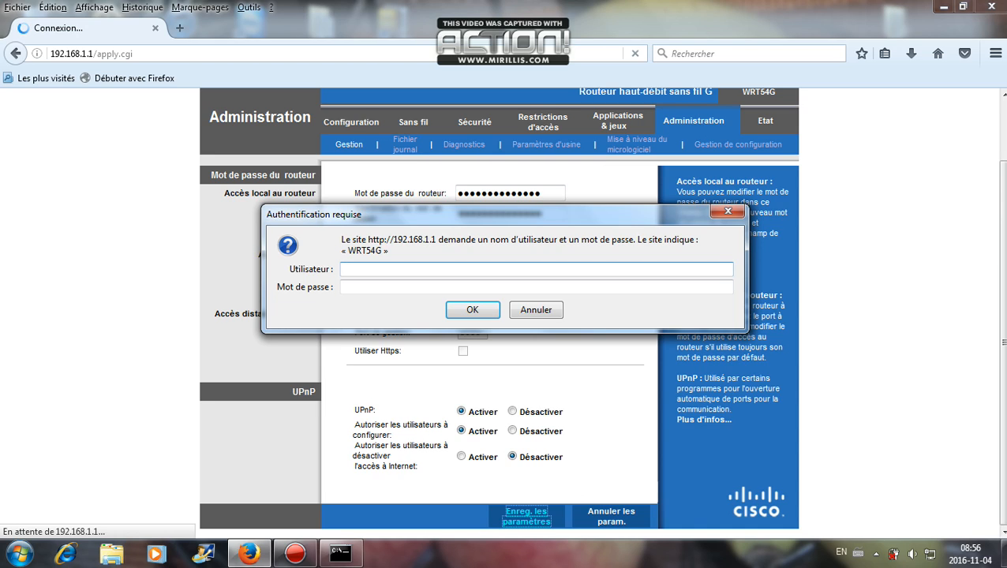
{"action": "type", "text": "admin"}
{"action": "key", "text": "Tab"}
{"action": "type", "text": "a"}
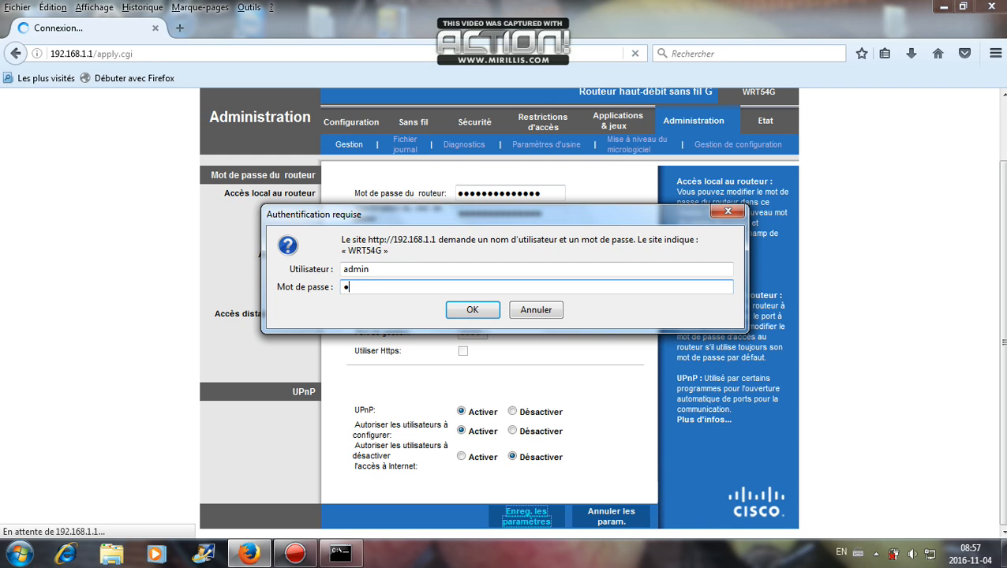
{"action": "type", "text": "dmin123456789"}
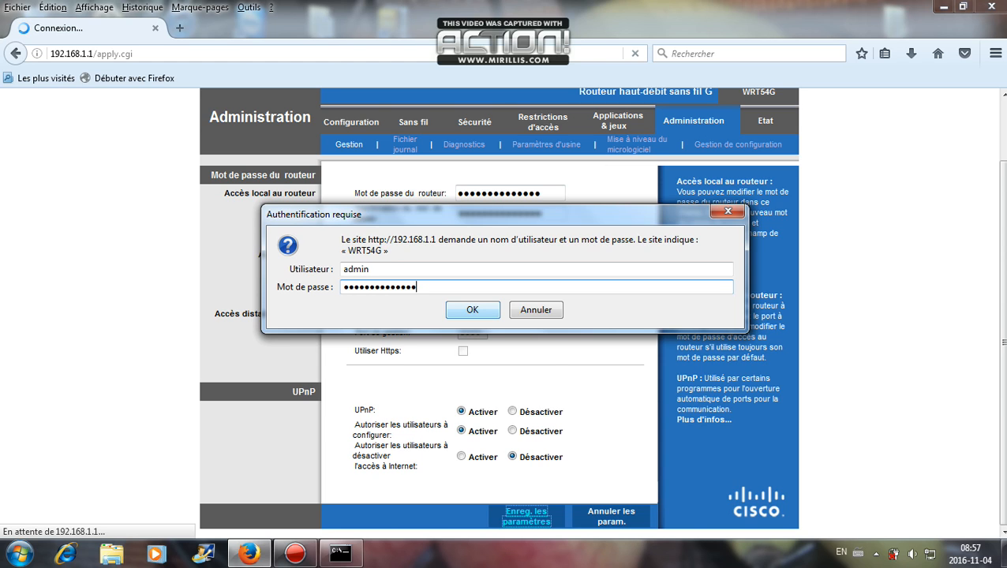
{"action": "key", "text": "Return"}
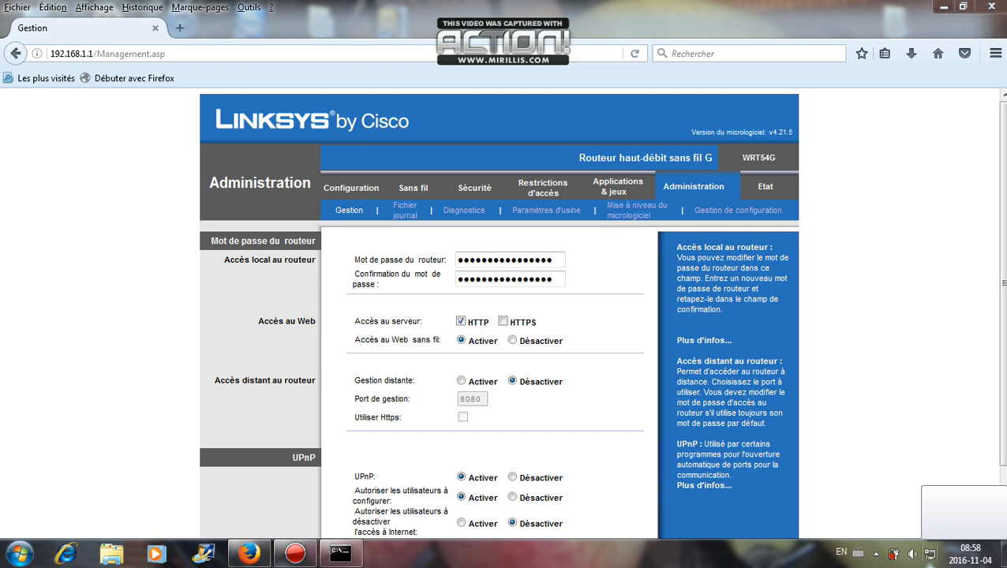
- Open the Windows system tray network flyout listing the TEST wireless network
{"action": "left_click", "coordinate": [932, 555]}
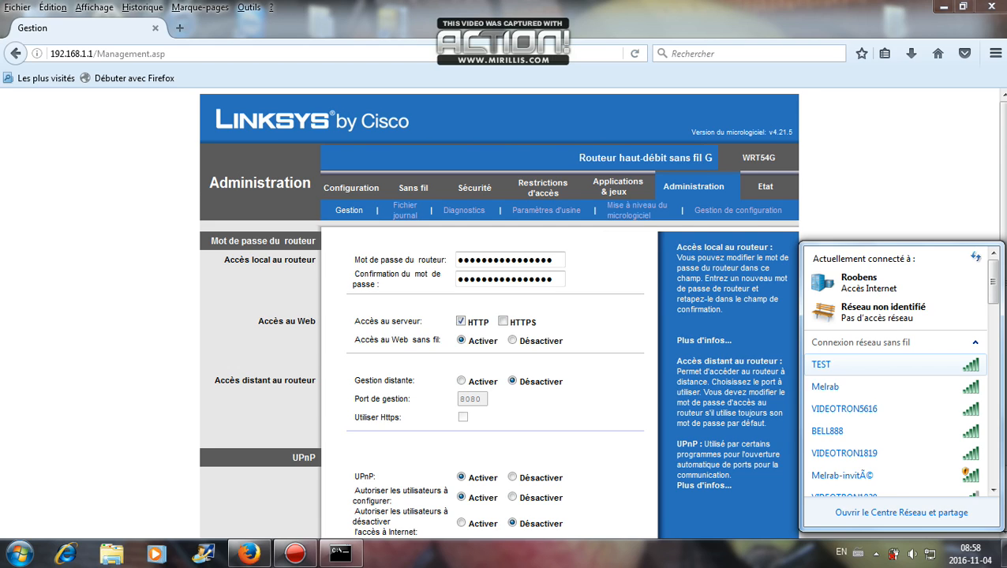
{"action": "key", "text": "Escape"}
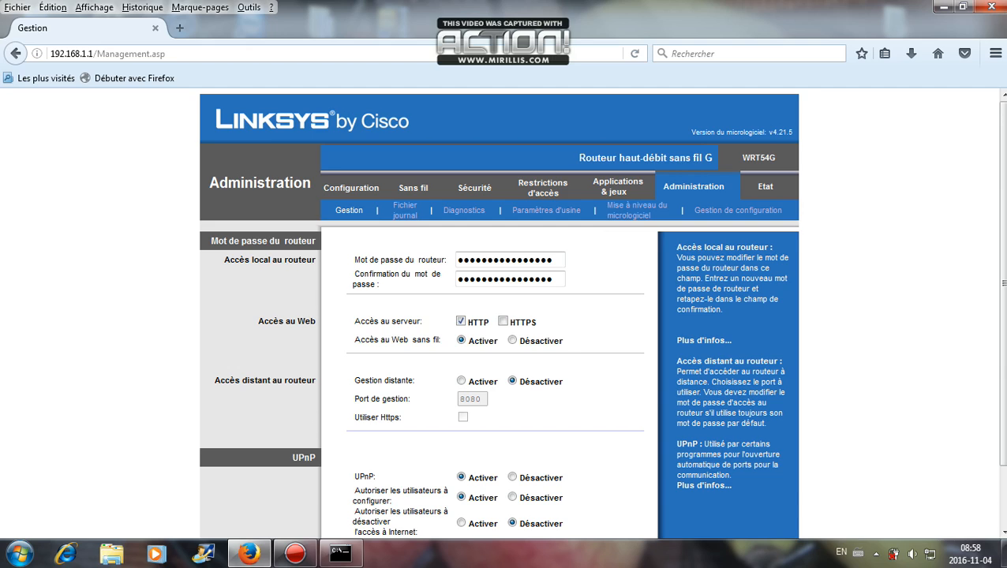